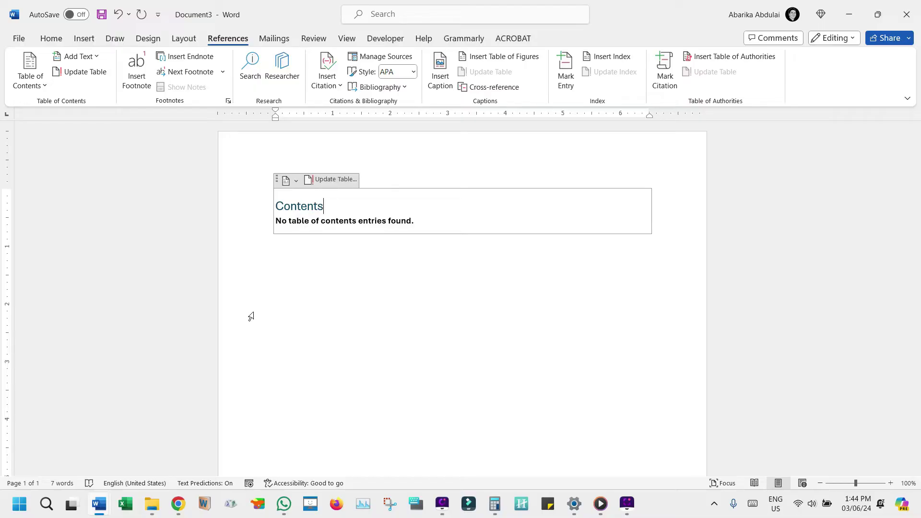
key("XF86AudioLowerVolume")
key("XF86AudioLowerVolume")
key("XF86AudioLowerVolume")
key("XF86AudioLowerVolume")
key("XF86AudioLowerVolume")
- Switch to the sample document.docx window and place the cursor in the "Introduction" line below the title
mouse_move(110, 509)
left_click(77, 451)
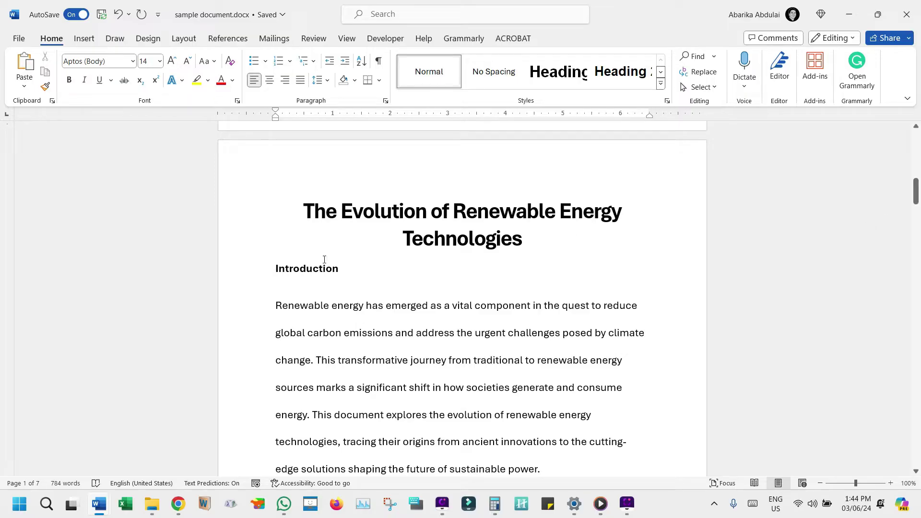
left_click(311, 273)
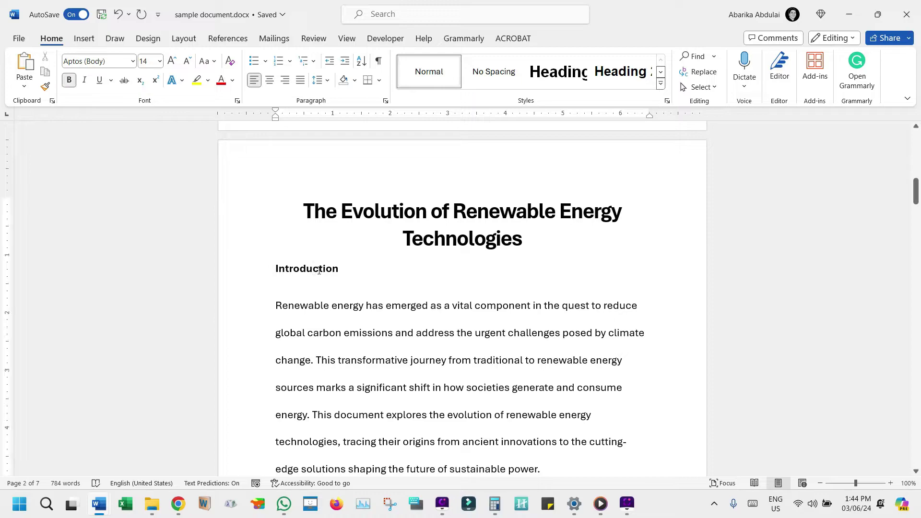
scroll(319, 270, "down", 1)
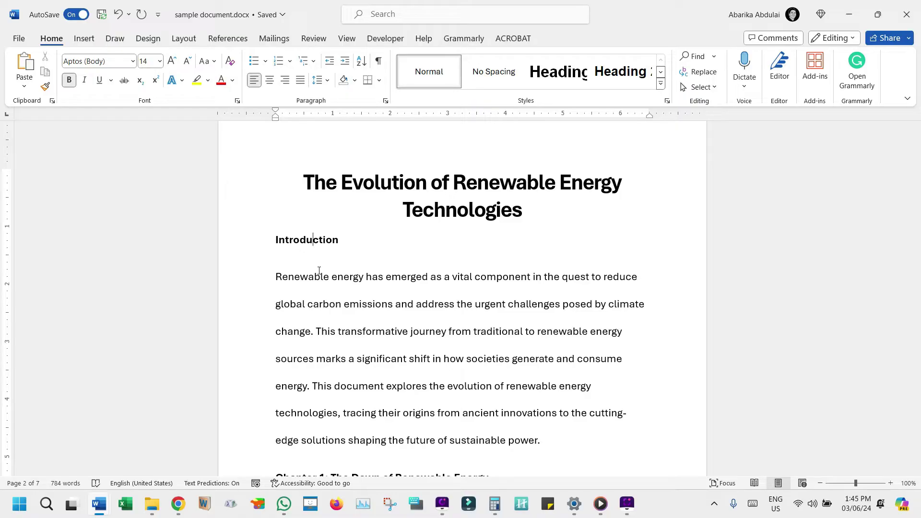
- Apply the Heading 1 style to the "Introduction" line
double_click(301, 240)
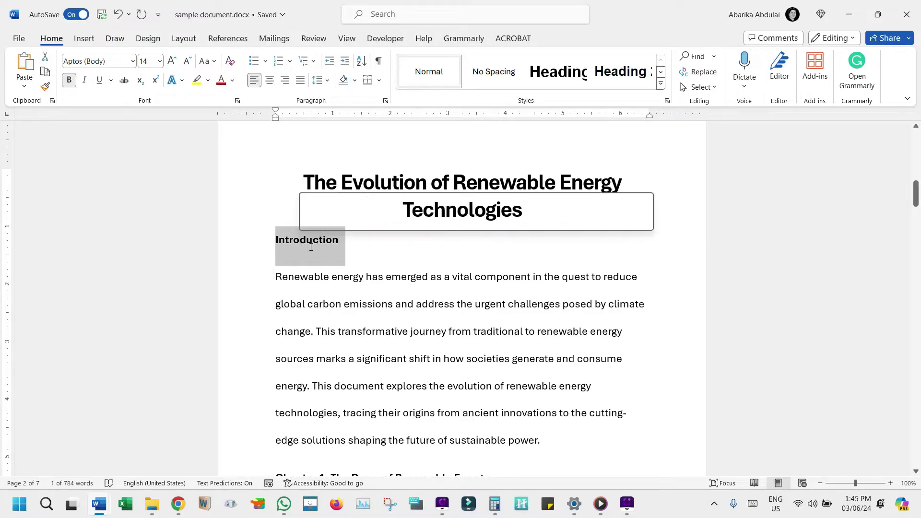
scroll(311, 247, "down", 2)
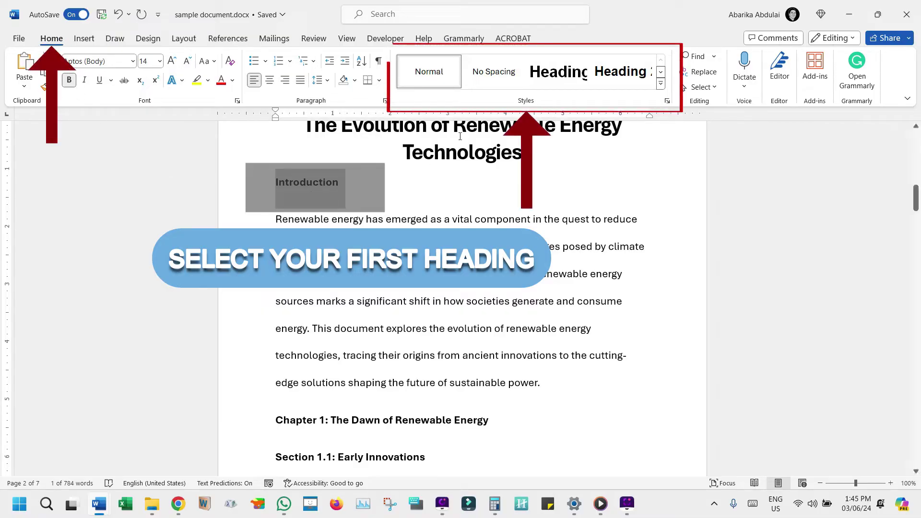
left_click(563, 80)
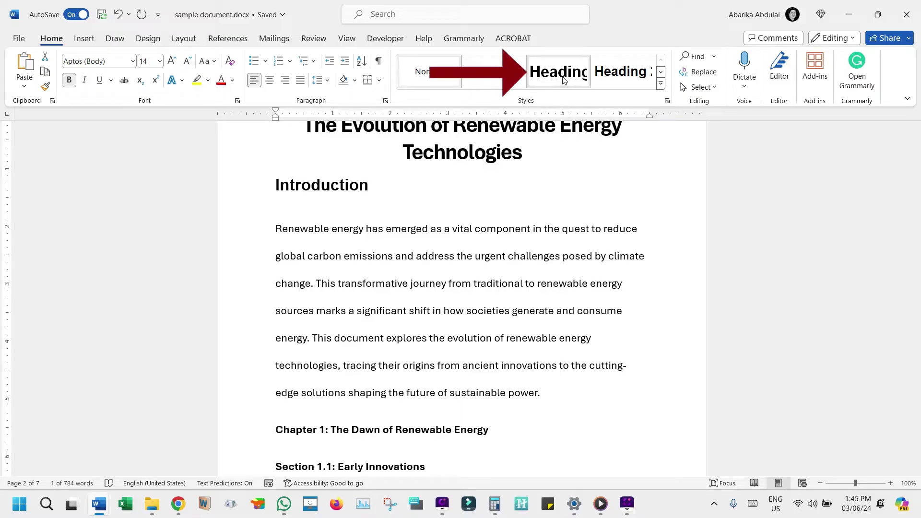
left_click(563, 80)
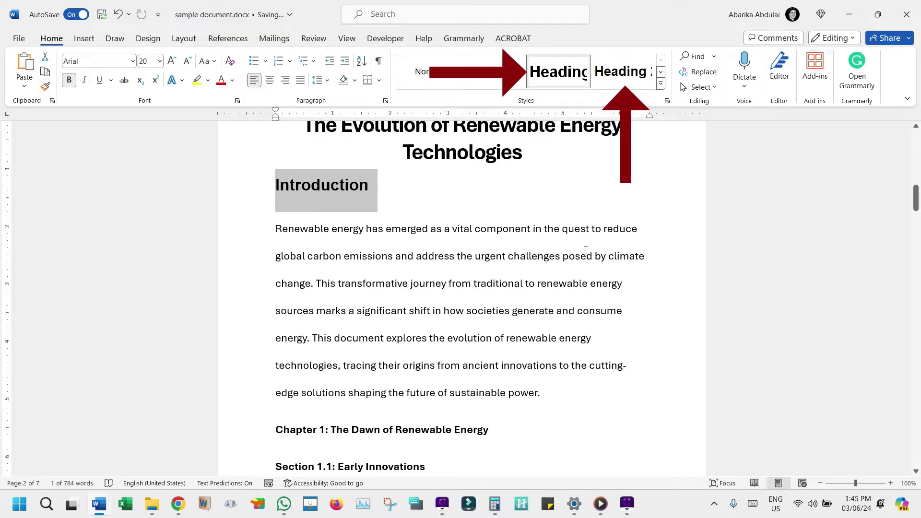
- Look through the style gallery, open the full Styles list and place it beside the page
left_click(661, 85)
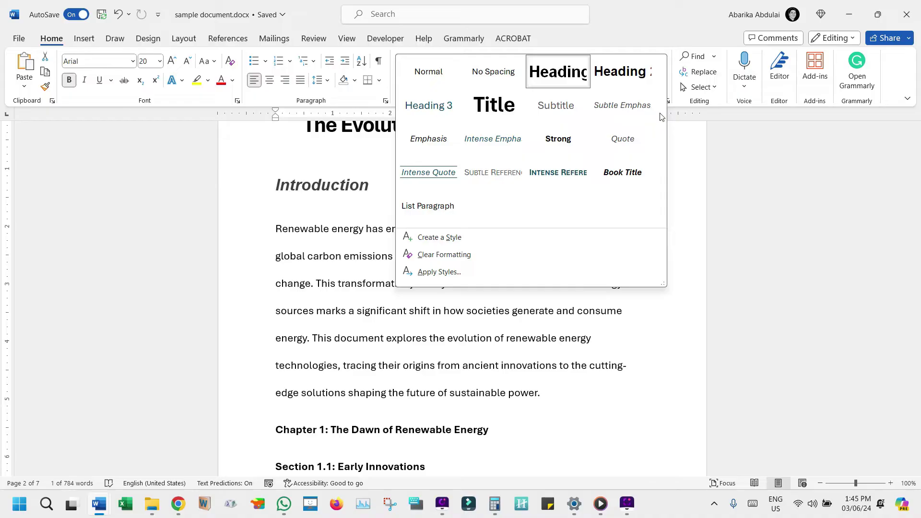
left_click(700, 117)
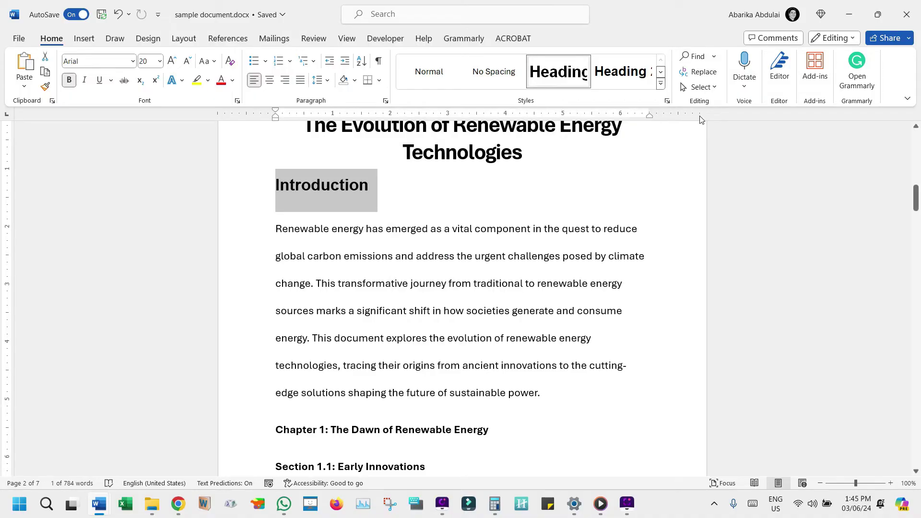
left_click(667, 102)
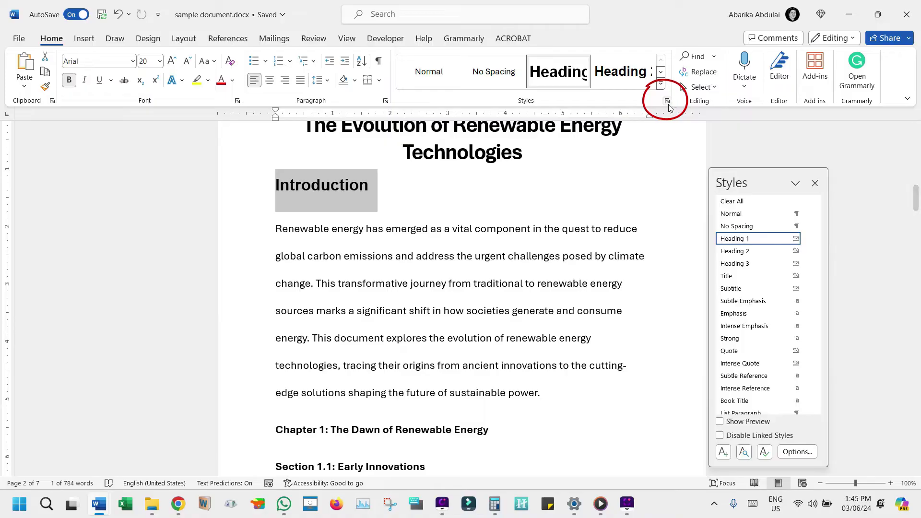
left_click_drag(768, 179, 766, 166)
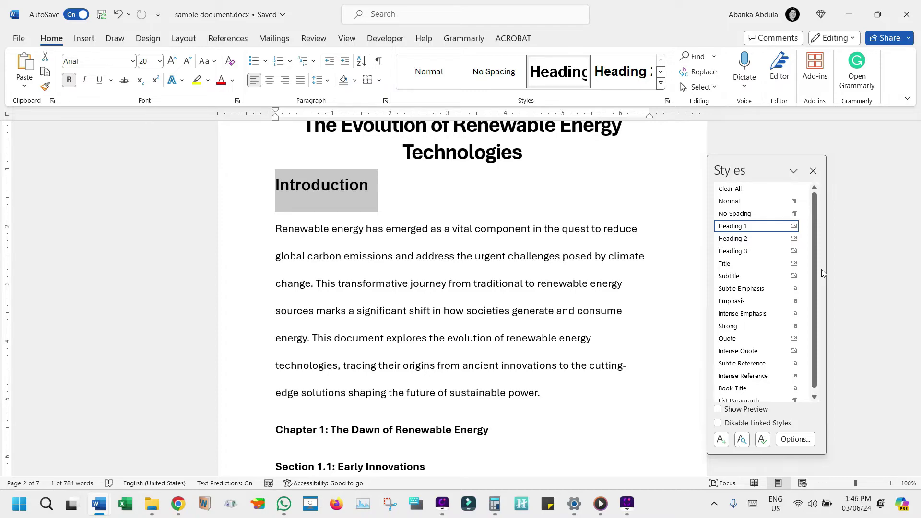
- Apply Heading 1 to "Chapter 1: The Dawn of Renewable Energy" and Heading 2 to "Section 1.1: Early Innovations"
key("ctrl+z")
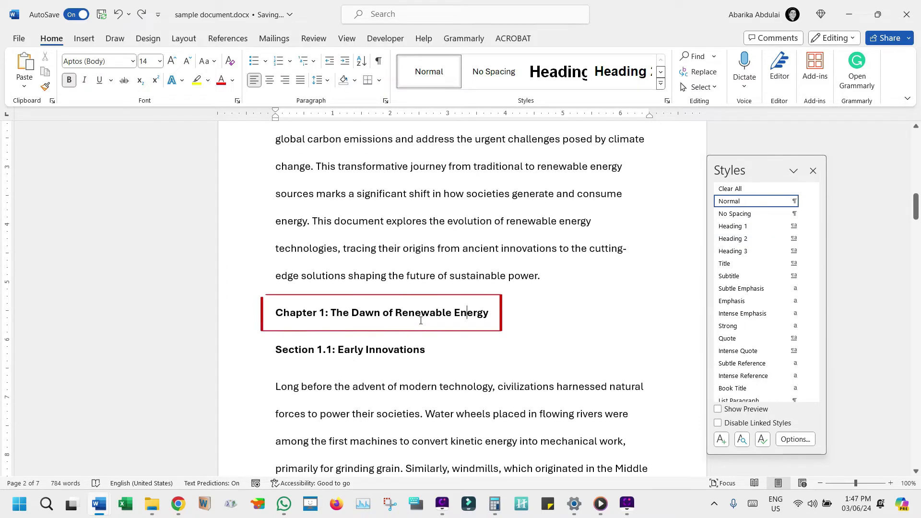
left_click(733, 226)
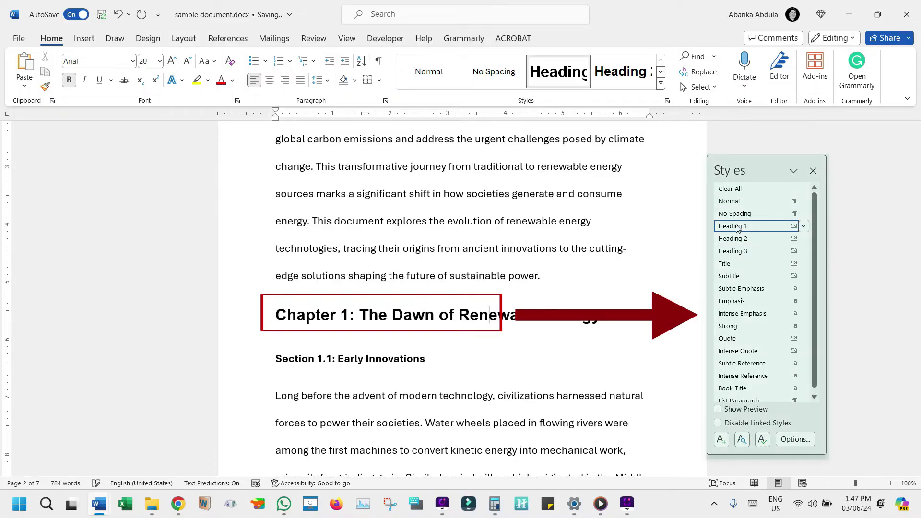
left_click(414, 358)
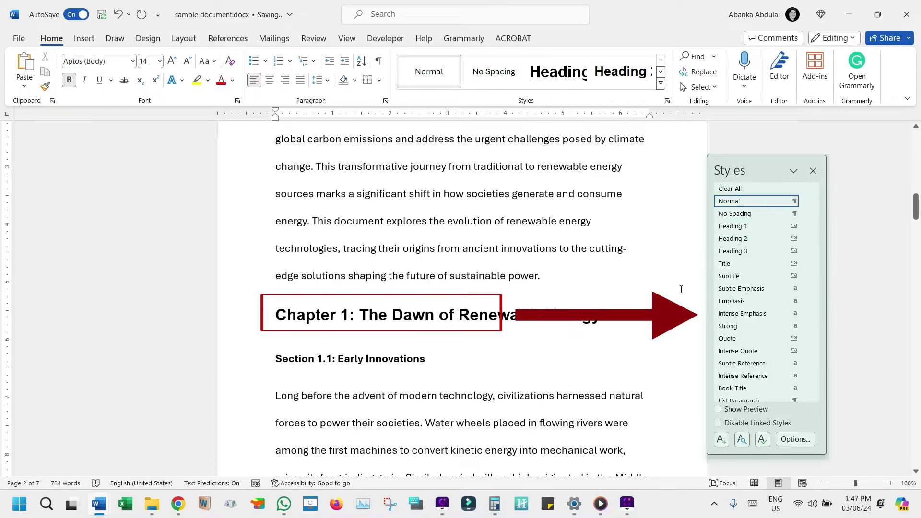
left_click(747, 239)
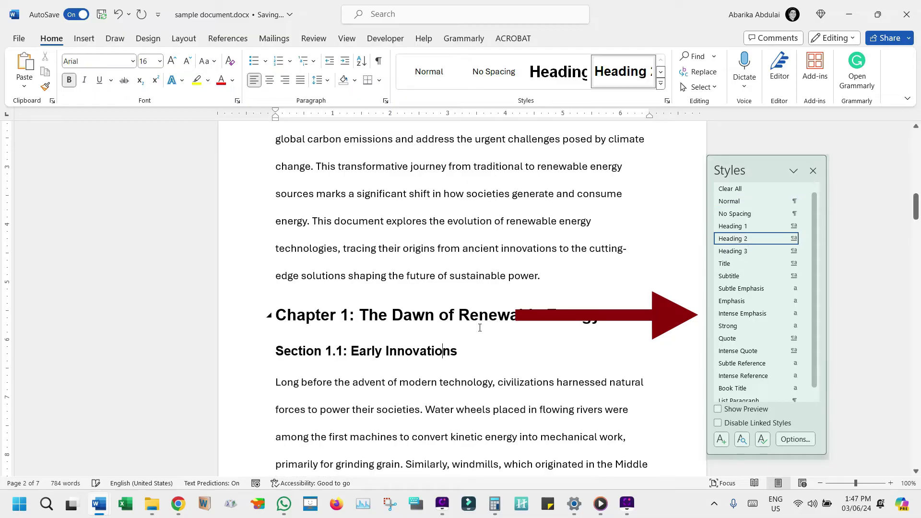
- Apply the Heading 2 style to "Section 1.2: The Industrial Revolution and Beyond"
scroll(479, 328, "down", 5)
scroll(479, 328, "down", 6)
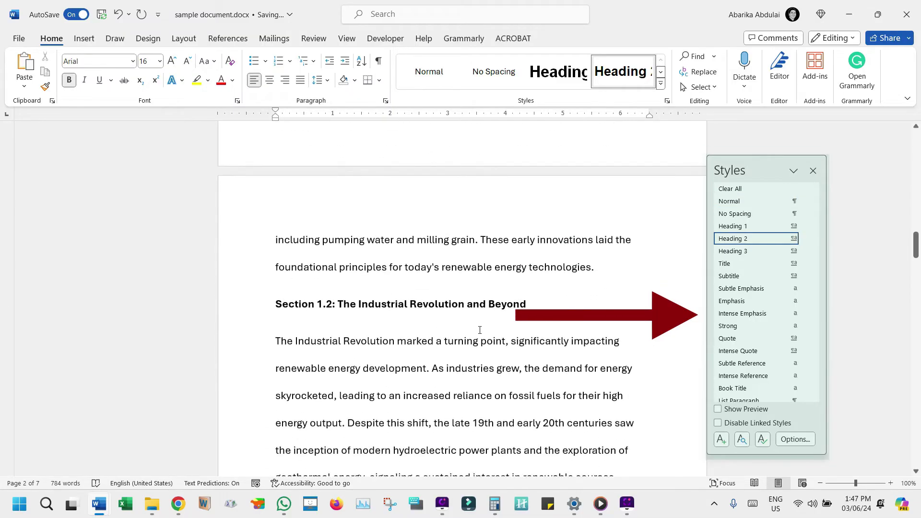
left_click(427, 189)
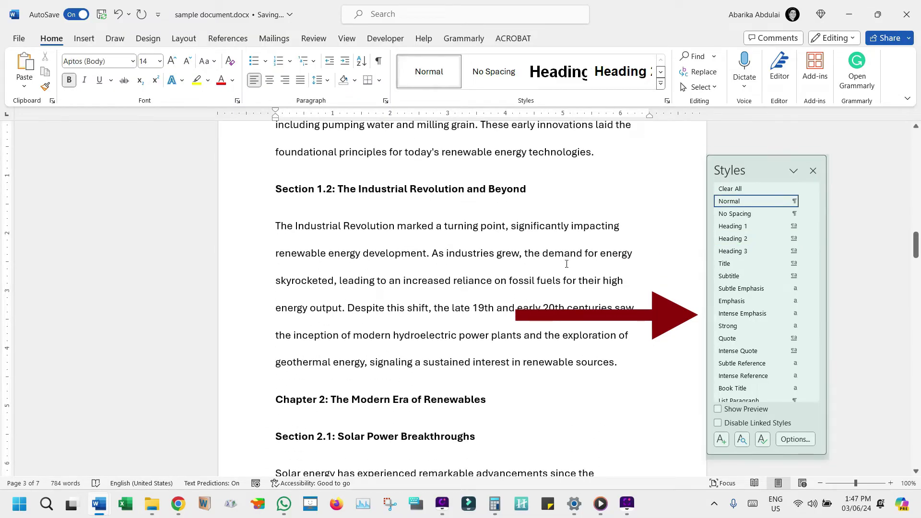
left_click(741, 240)
- Apply Heading 1 to "Chapter 2: The Modern Era of Renewables" and Heading 2 to "Section 2.1: Solar Power Breakthroughs"
scroll(457, 196, "down", 4)
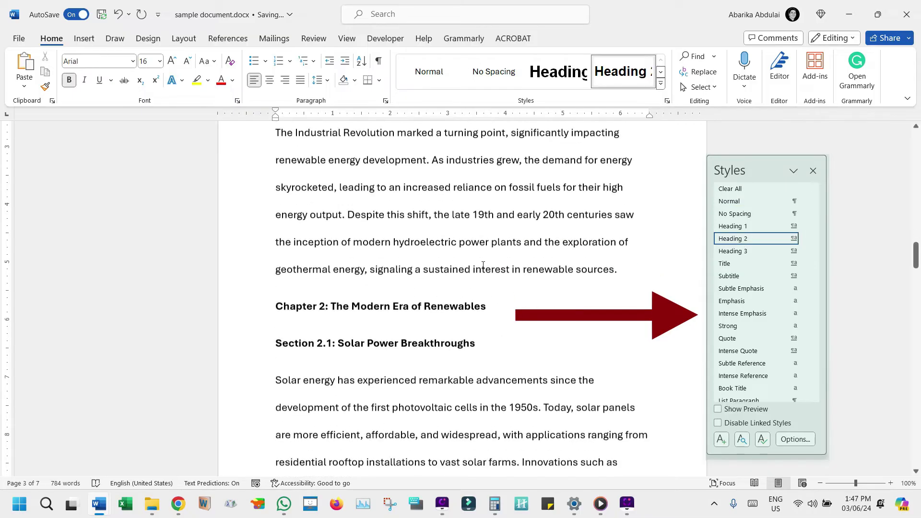
left_click(457, 190)
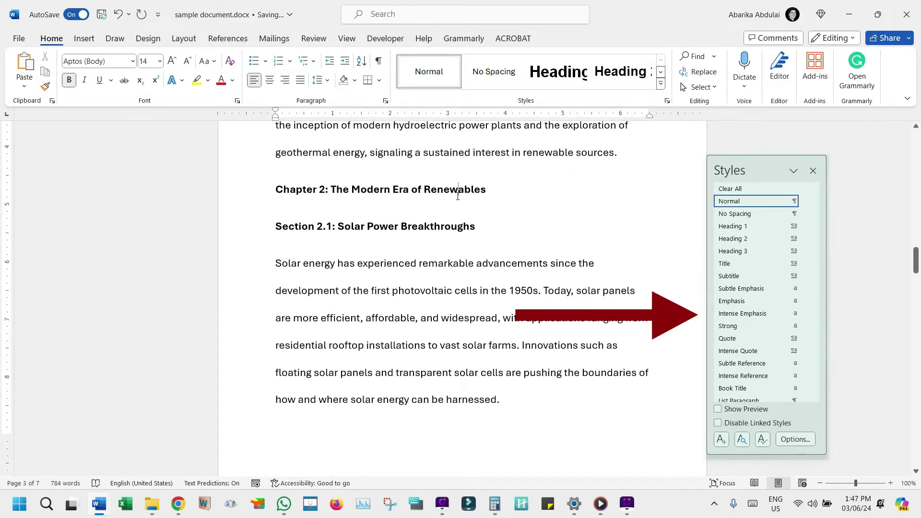
left_click(756, 225)
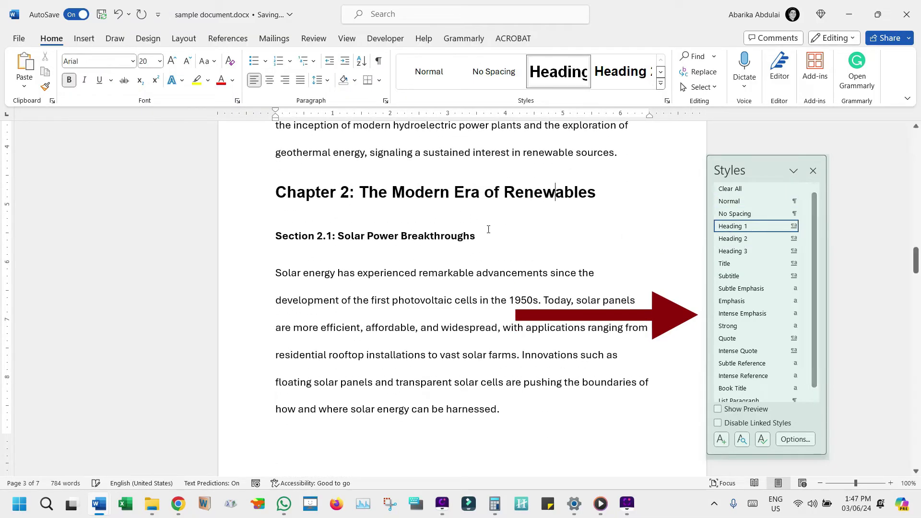
left_click(466, 234)
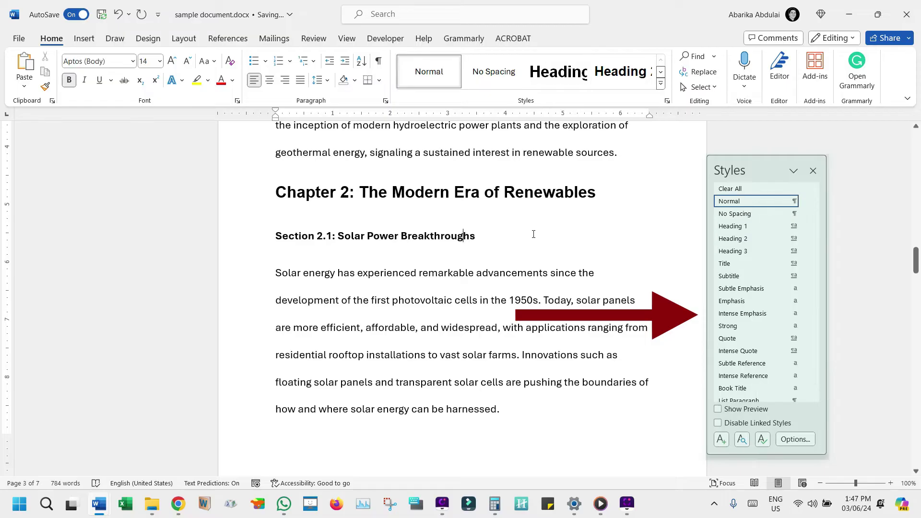
left_click(733, 238)
- Apply the Heading 2 style to "Section 2.2: Wind Energy Takes Flight"
scroll(443, 248, "down", 6)
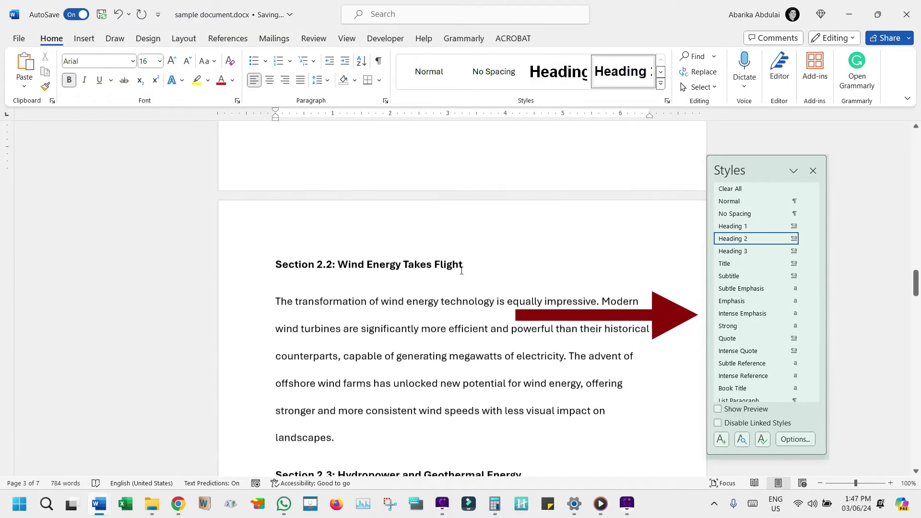
left_click(443, 248)
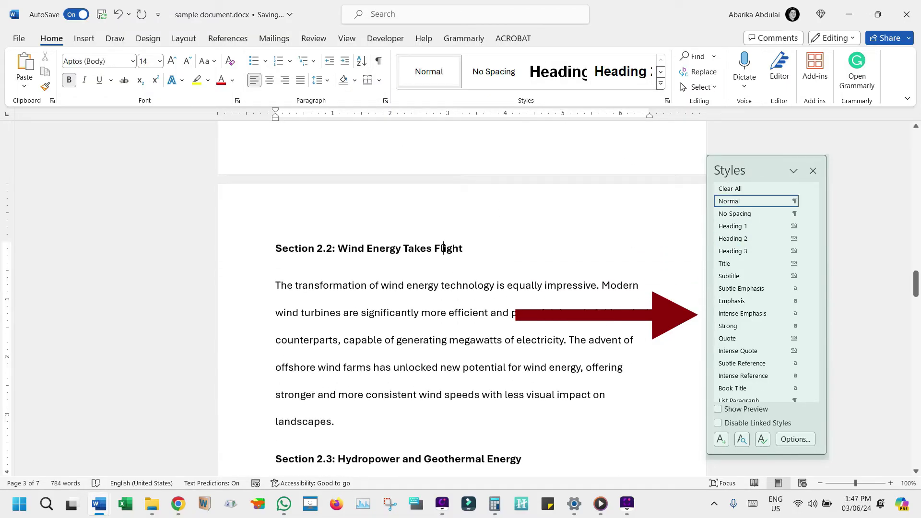
left_click(726, 238)
scroll(459, 297, "down", 5)
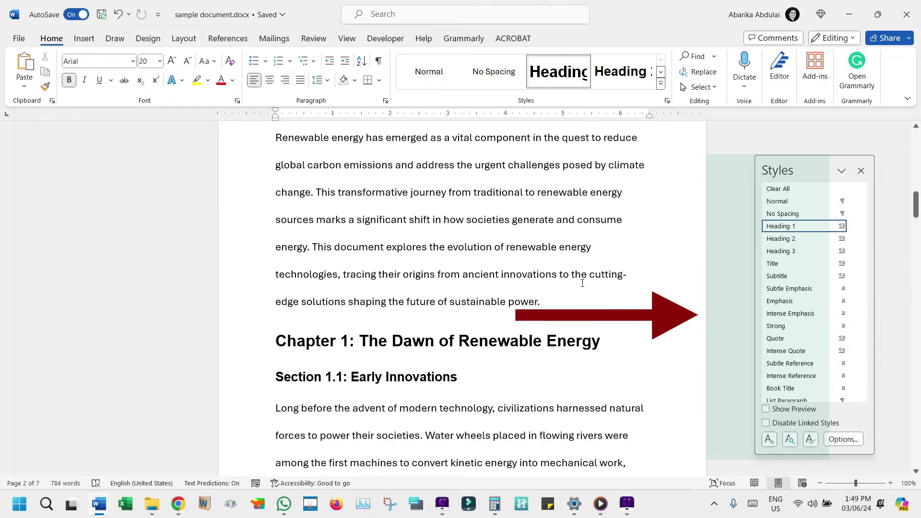
- Insert an Automatic Table 1 table of contents at the start of the blank first page
scroll(582, 283, "up", 3)
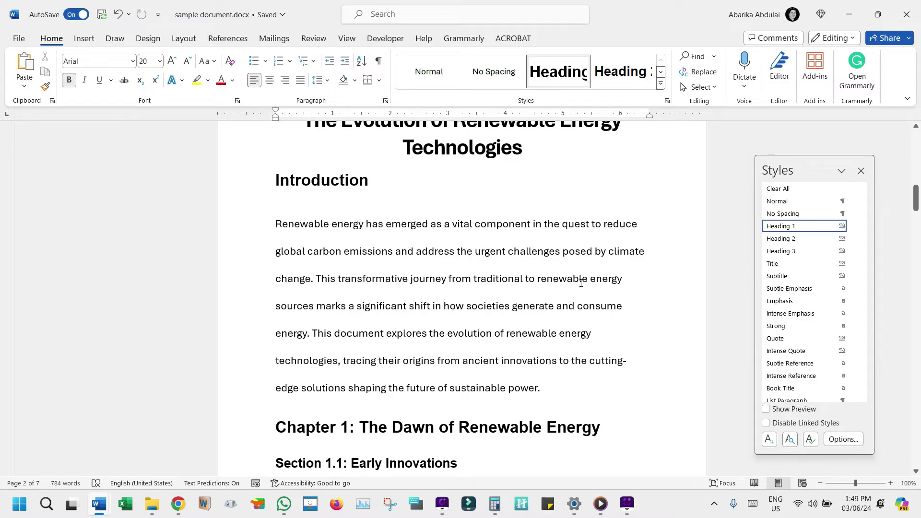
scroll(581, 282, "up", 10)
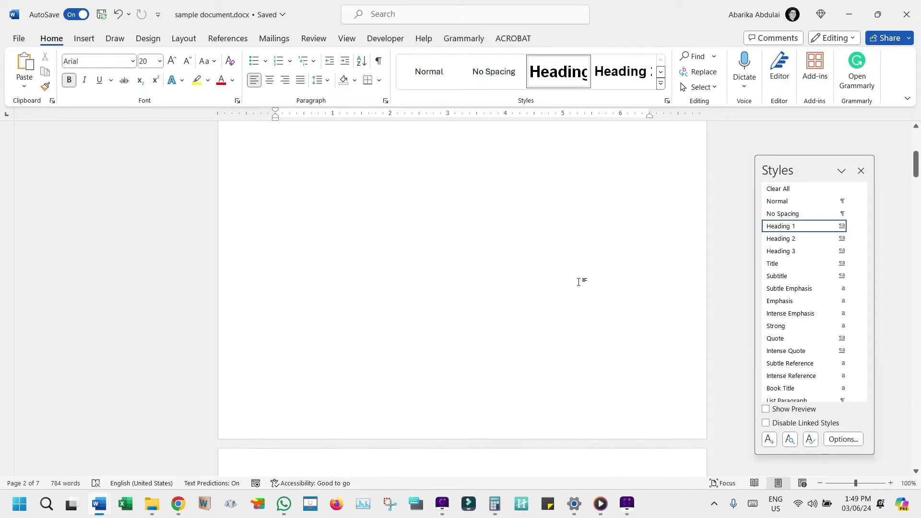
left_click(314, 195)
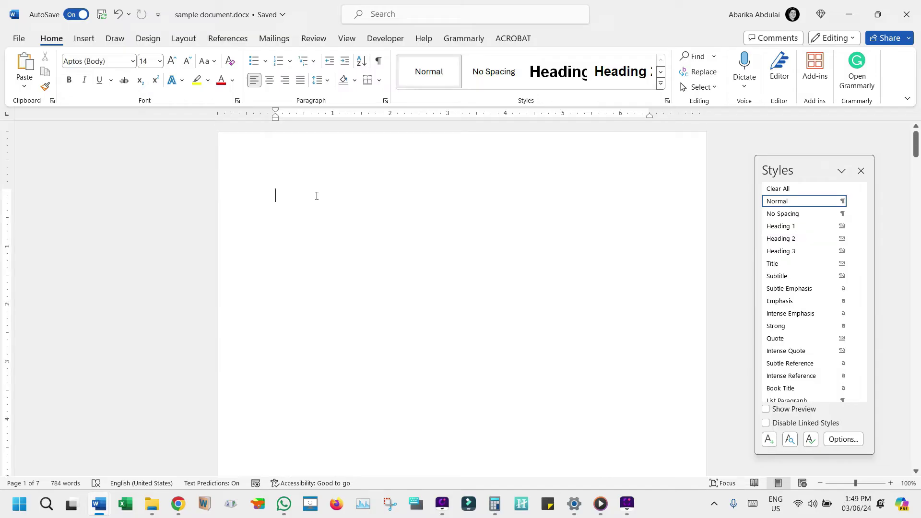
left_click(227, 39)
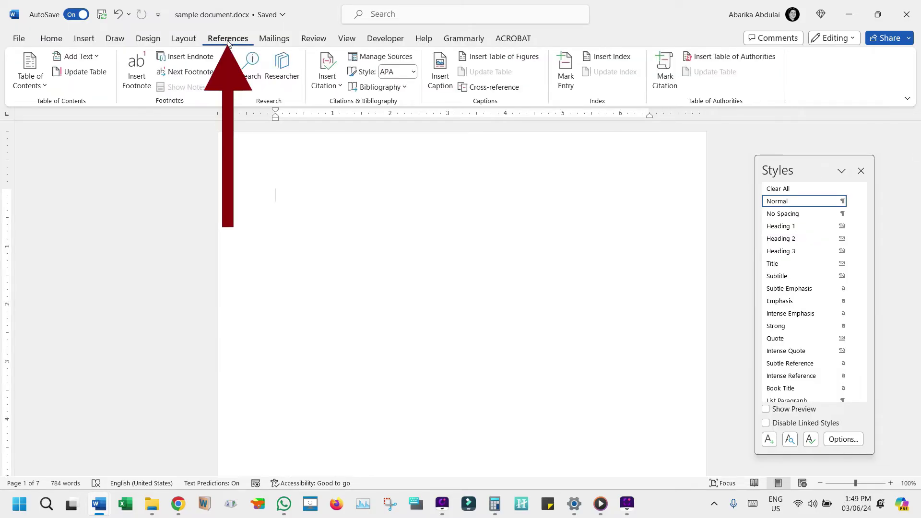
left_click(32, 85)
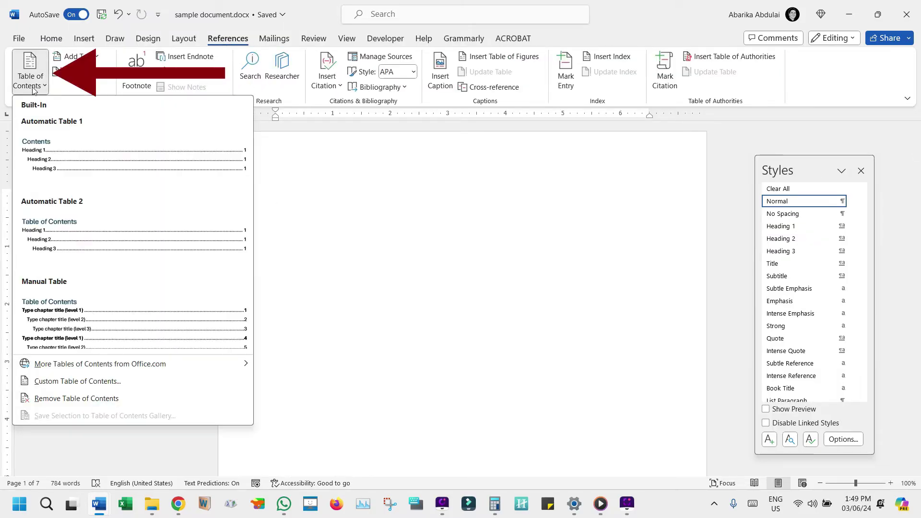
left_click(100, 153)
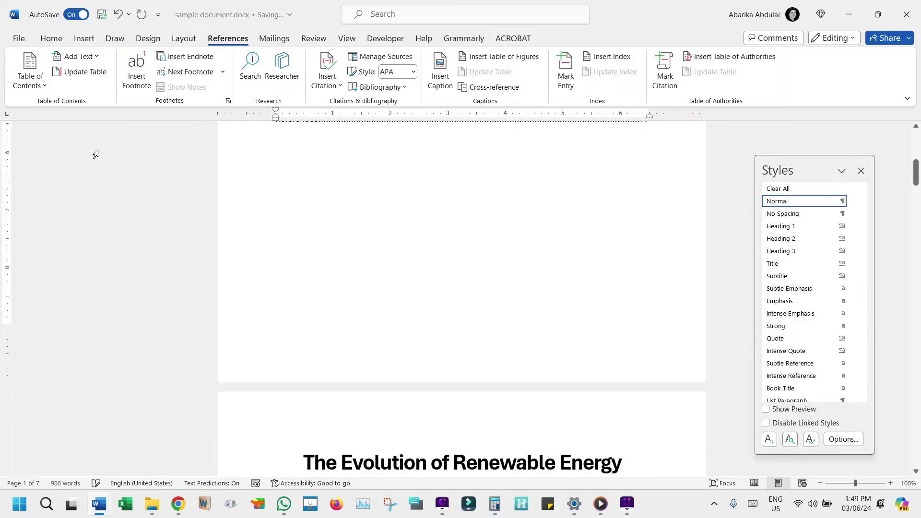
- Review the chapter and section entries and page numbers in the inserted table of contents
scroll(564, 272, "up", 10)
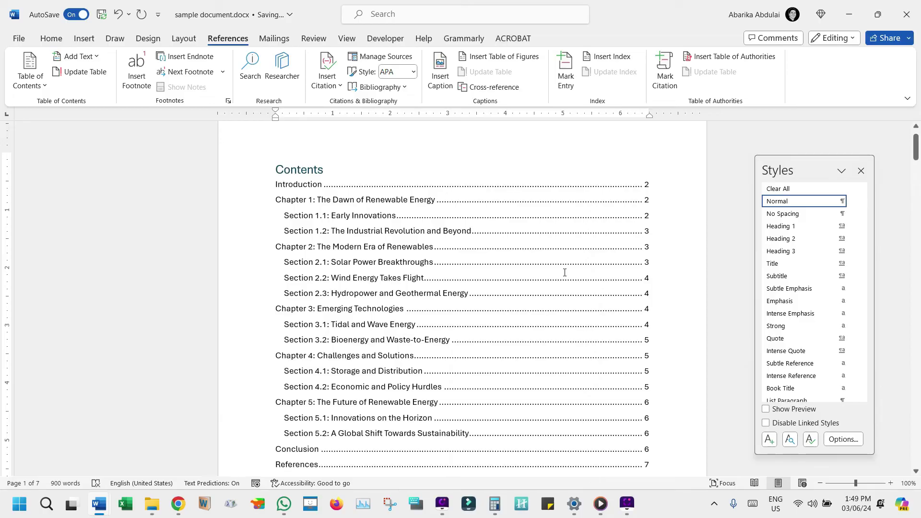
left_click(541, 264)
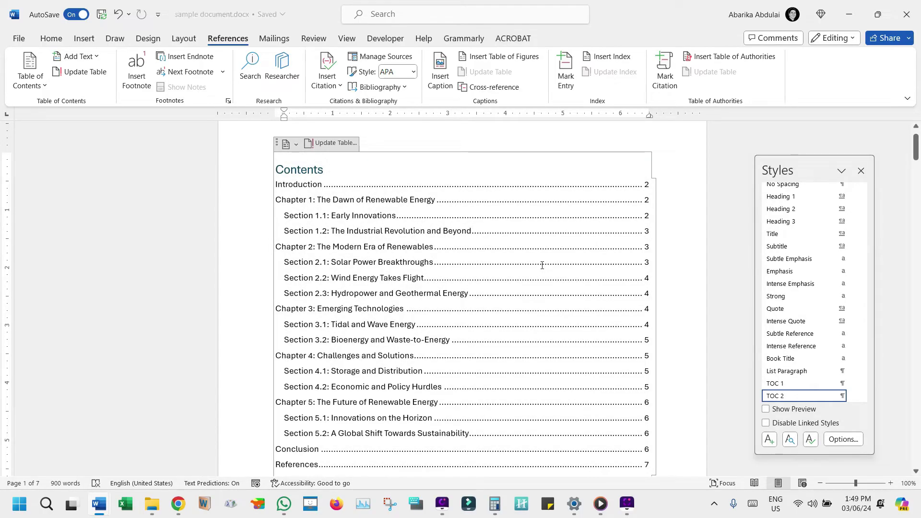
scroll(542, 265, "down", 1)
scroll(542, 265, "up", 2)
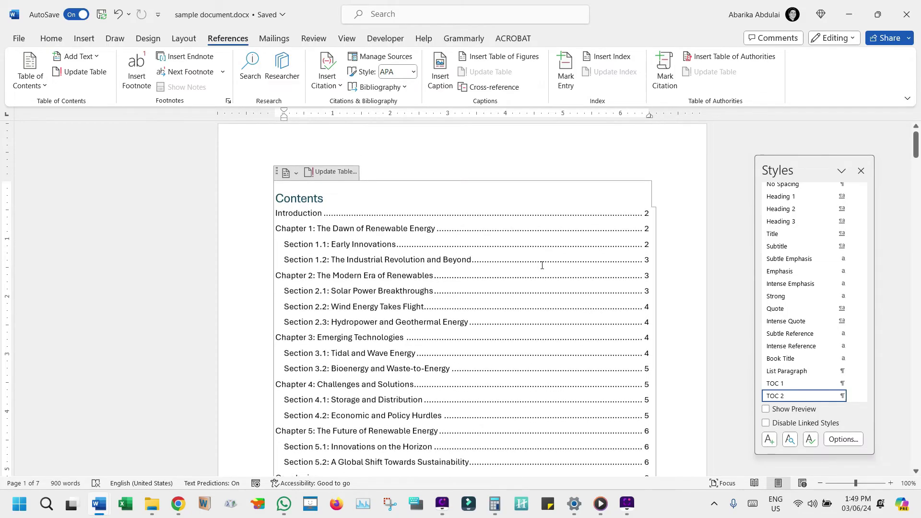
scroll(542, 265, "down", 10)
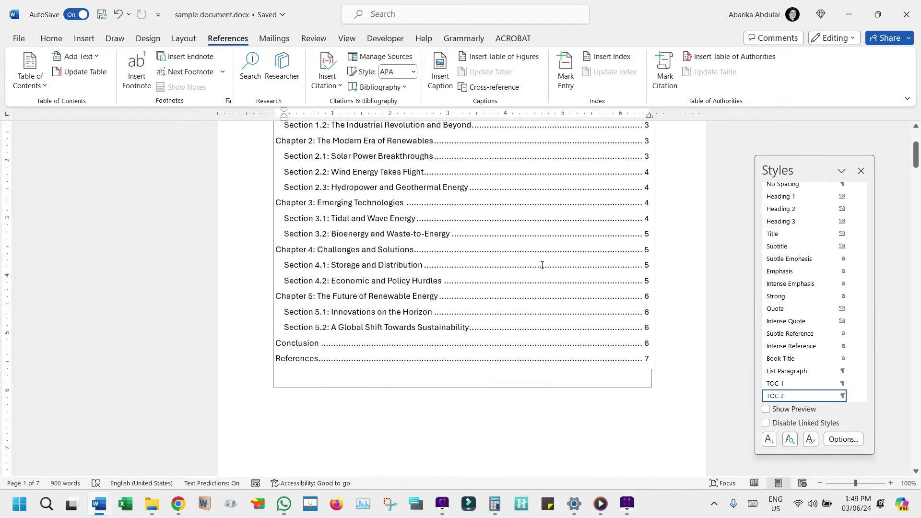
scroll(542, 266, "down", 7)
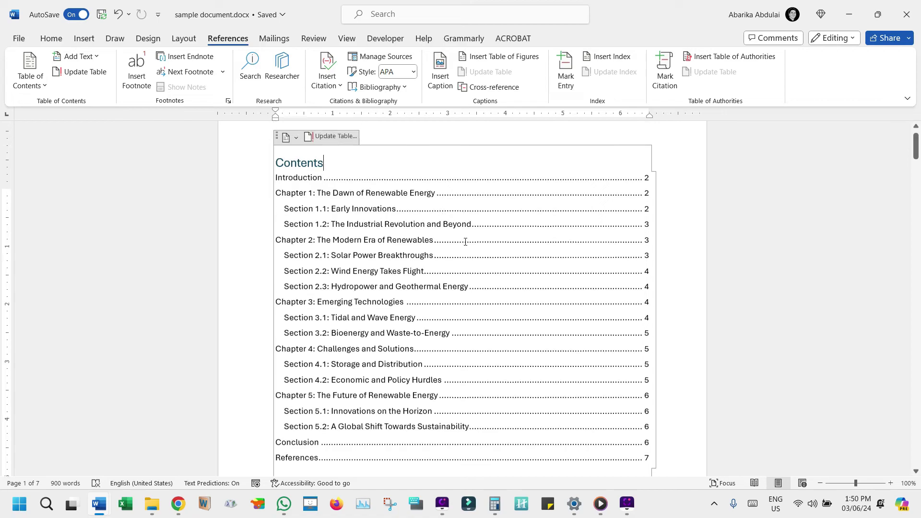
- Edit the field of the whole contents table, choosing TOC from the Index and Tables category, and open its table of contents settings
scroll(465, 241, "up", 1)
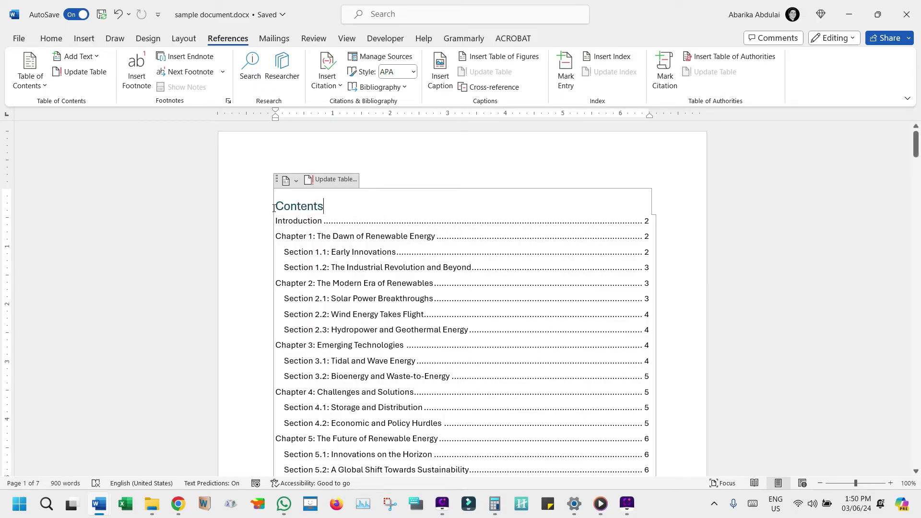
left_click_drag(274, 208, 367, 250)
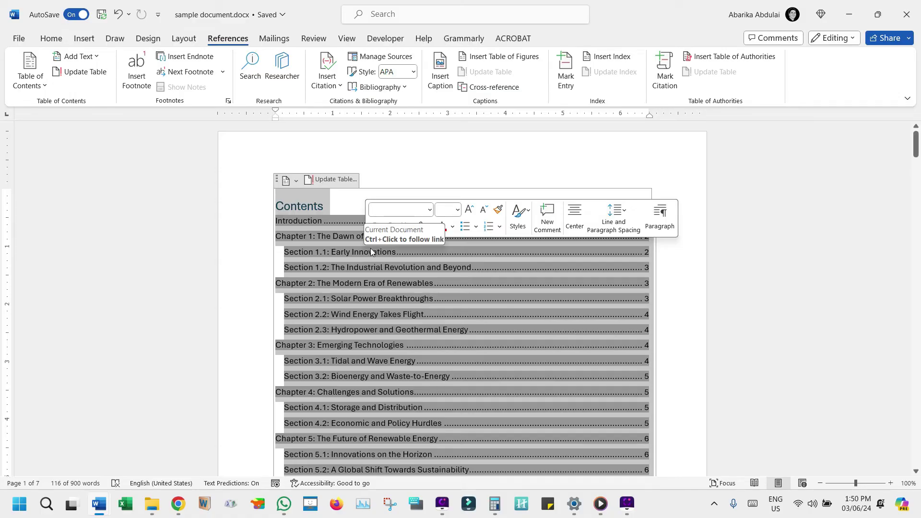
right_click(370, 248)
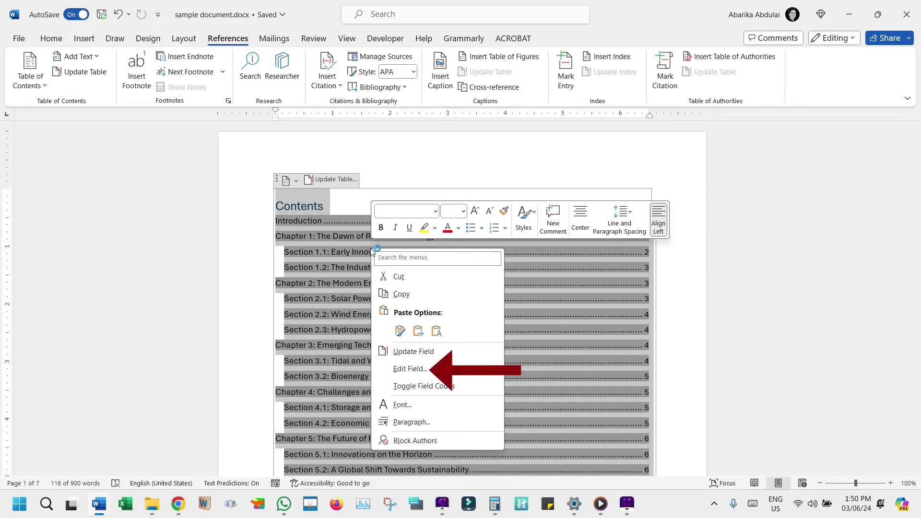
left_click(413, 368)
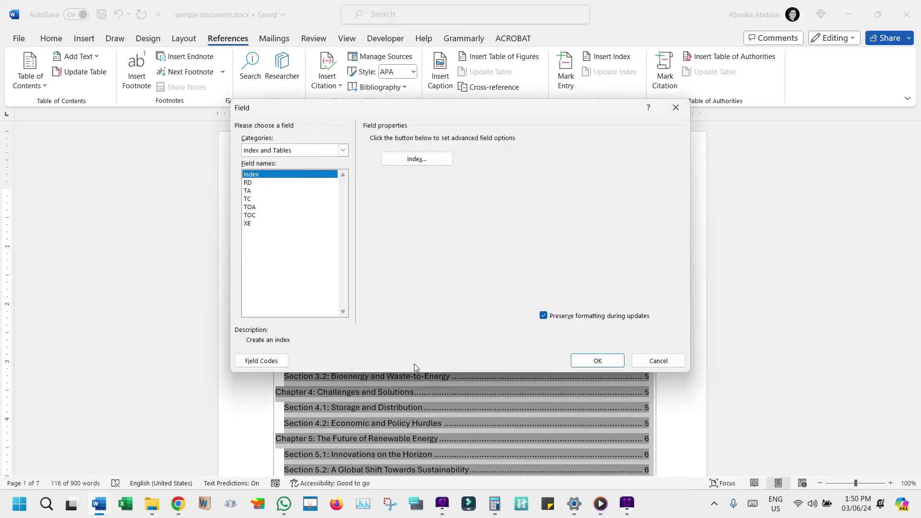
left_click(343, 150)
left_click(343, 150)
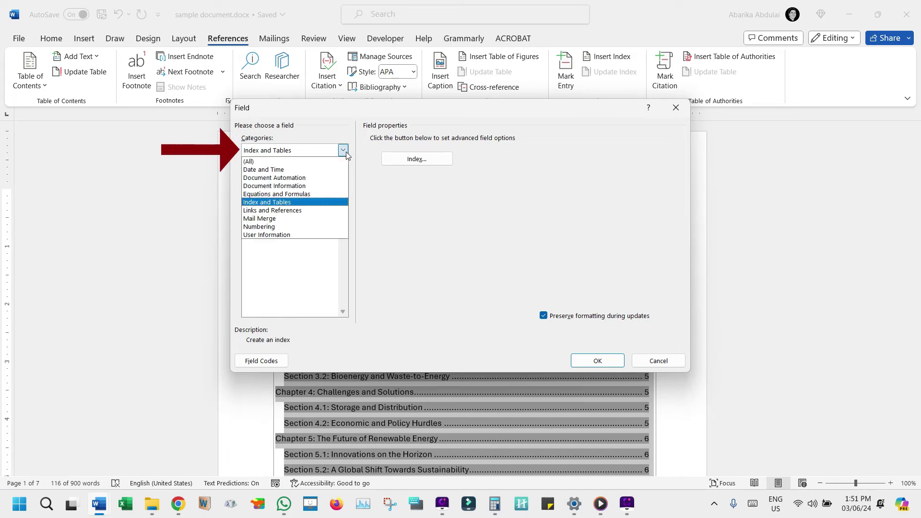
left_click(270, 203)
left_click(253, 215)
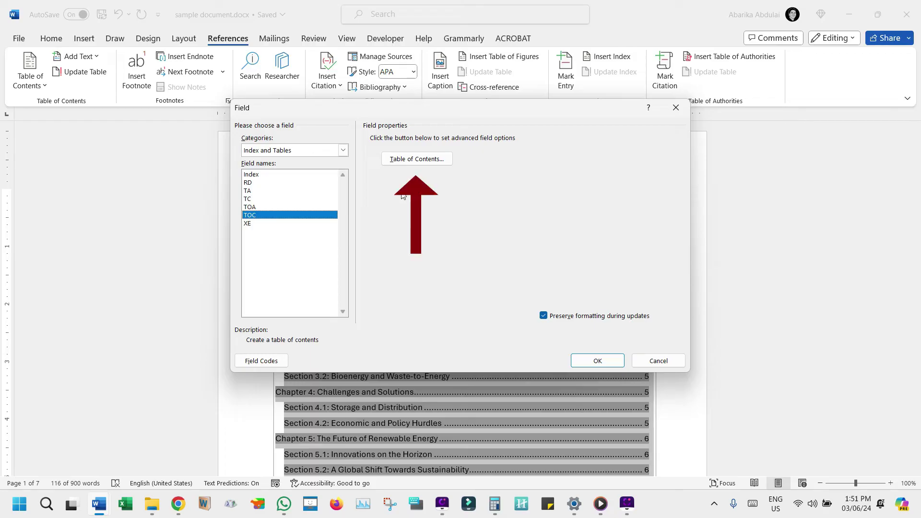
left_click(407, 165)
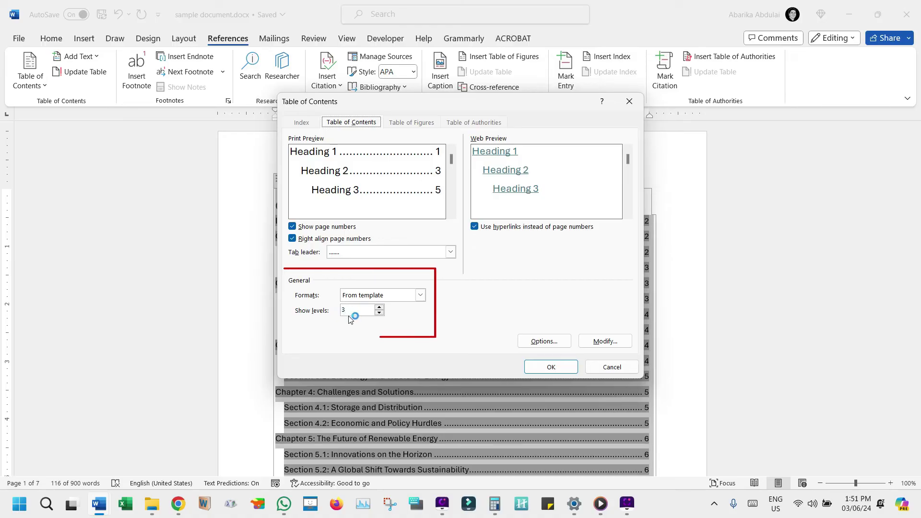
- Set the table of contents to show 4 heading levels and replace the existing table
left_click(380, 308)
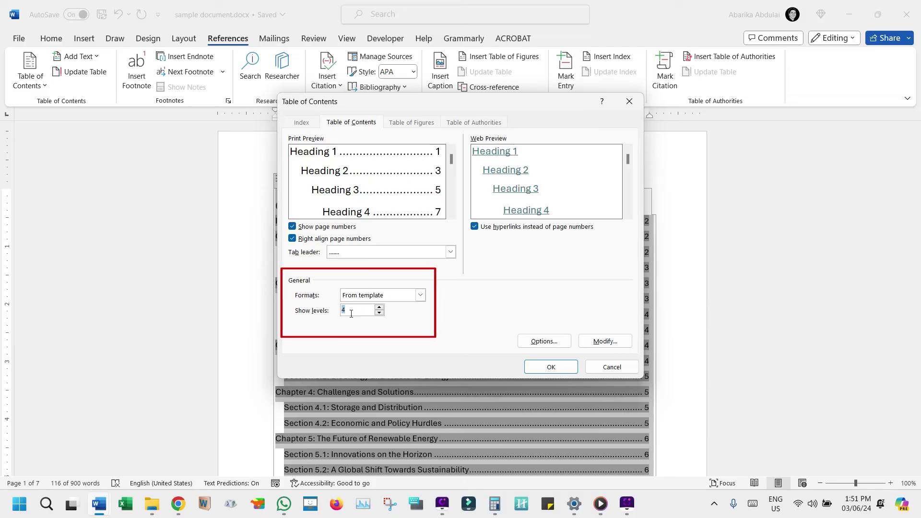
left_click(564, 369)
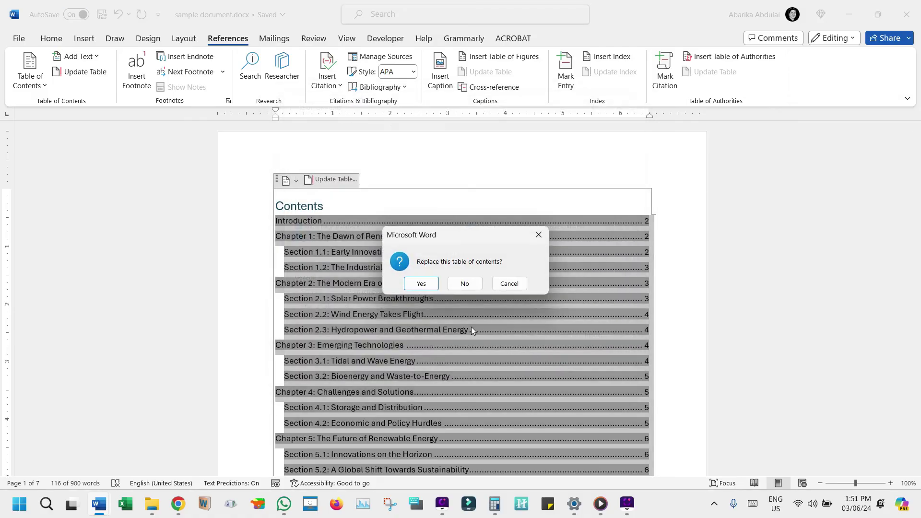
left_click(421, 284)
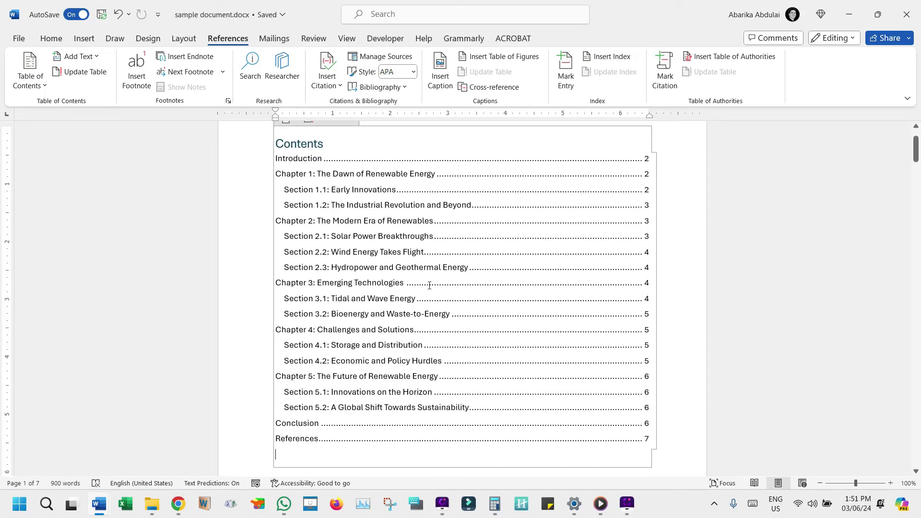
- Go from the table of contents to the "Chapter 2: The Modern Era of Renewables" heading in the document body
scroll(429, 285, "up", 2)
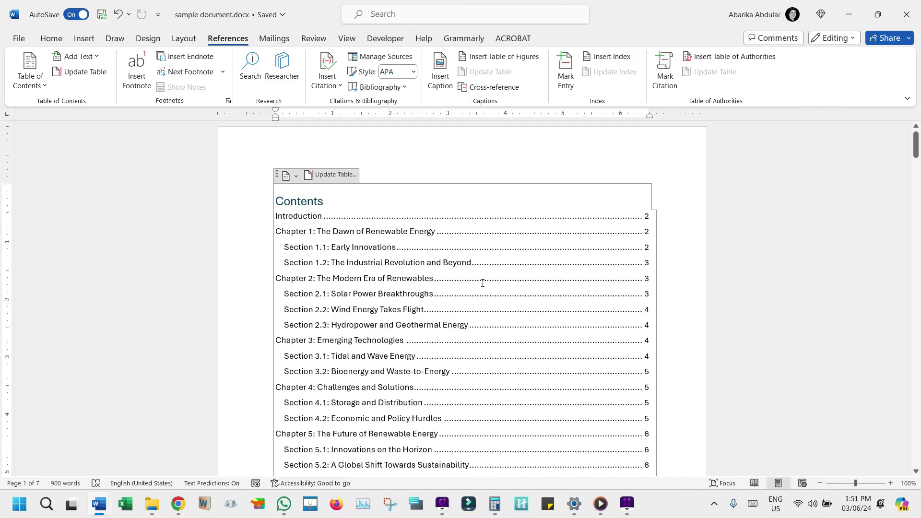
left_click_drag(916, 152, 915, 269)
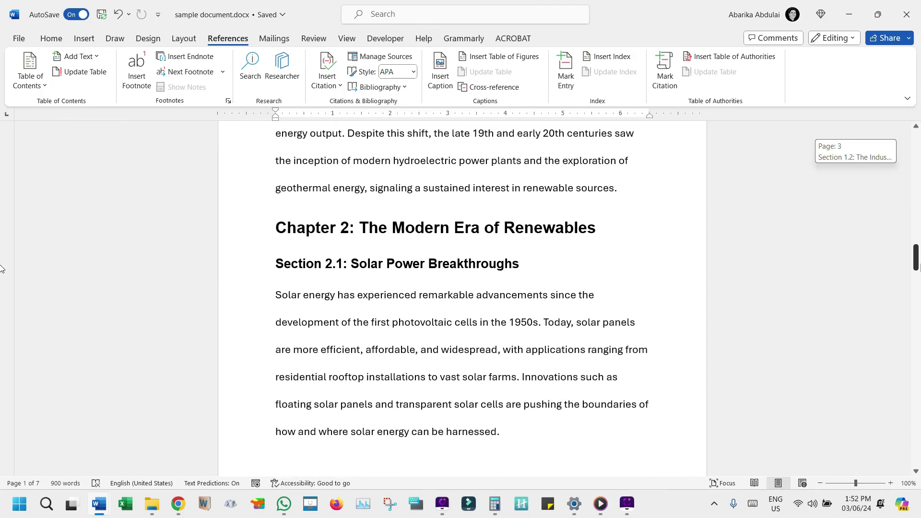